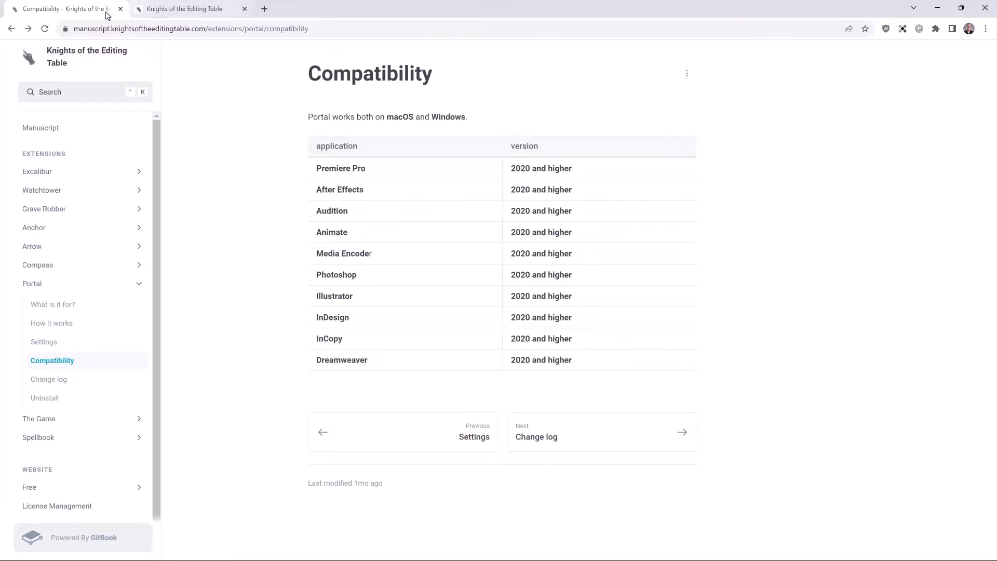
Step: Visit the Knights homepage, then return to the Portal compatibility documentation
{"action": "left_click", "coordinate": [209, 4]}
{"action": "scroll", "coordinate": [795, 237], "scroll_direction": "down", "scroll_amount": 3}
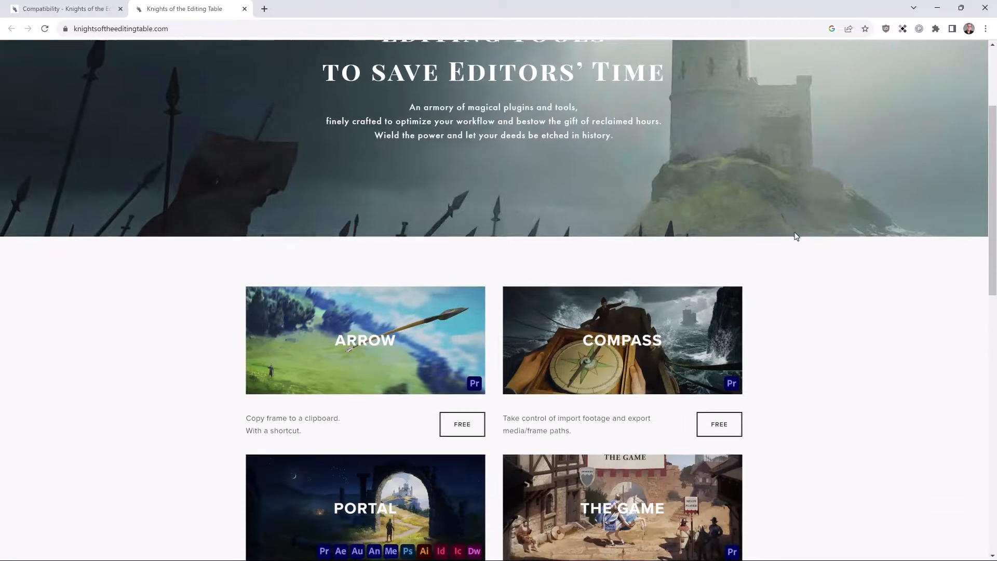
{"action": "scroll", "coordinate": [831, 254], "scroll_direction": "down", "scroll_amount": 2}
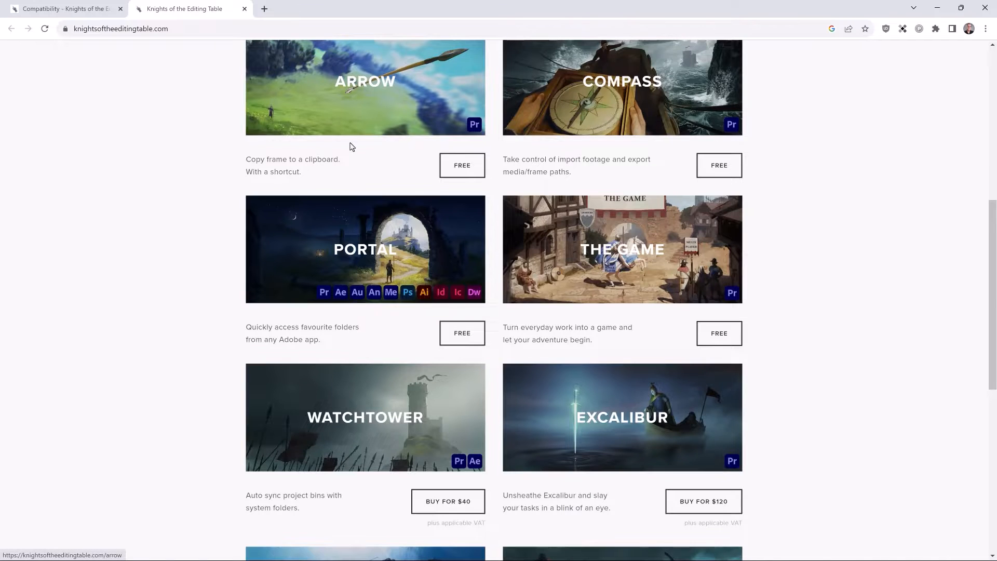
{"action": "scroll", "coordinate": [350, 146], "scroll_direction": "up", "scroll_amount": 1}
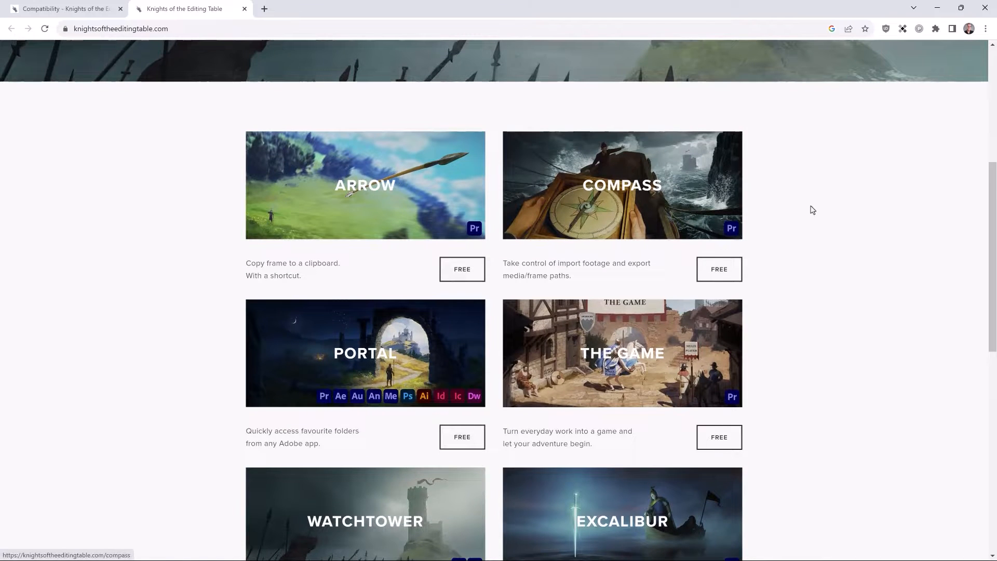
{"action": "scroll", "coordinate": [870, 278], "scroll_direction": "down", "scroll_amount": 1}
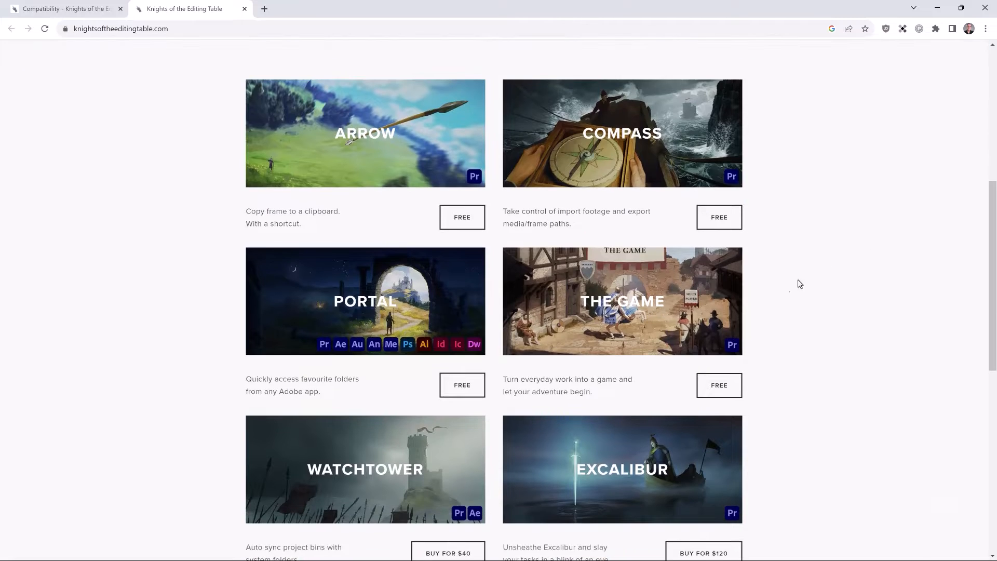
{"action": "scroll", "coordinate": [797, 283], "scroll_direction": "down", "scroll_amount": 3}
{"action": "scroll", "coordinate": [824, 265], "scroll_direction": "down", "scroll_amount": 1}
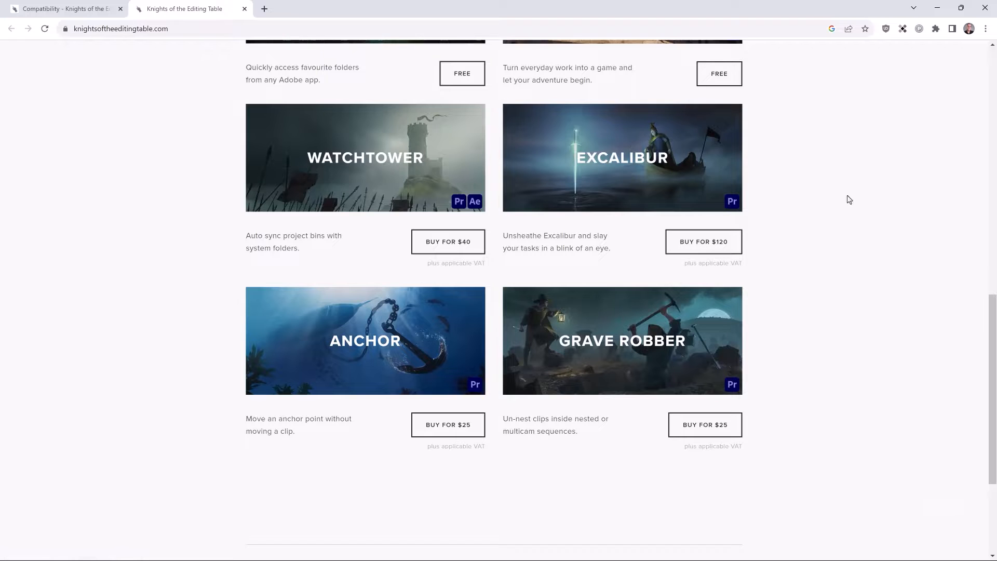
{"action": "scroll", "coordinate": [854, 209], "scroll_direction": "up", "scroll_amount": 4}
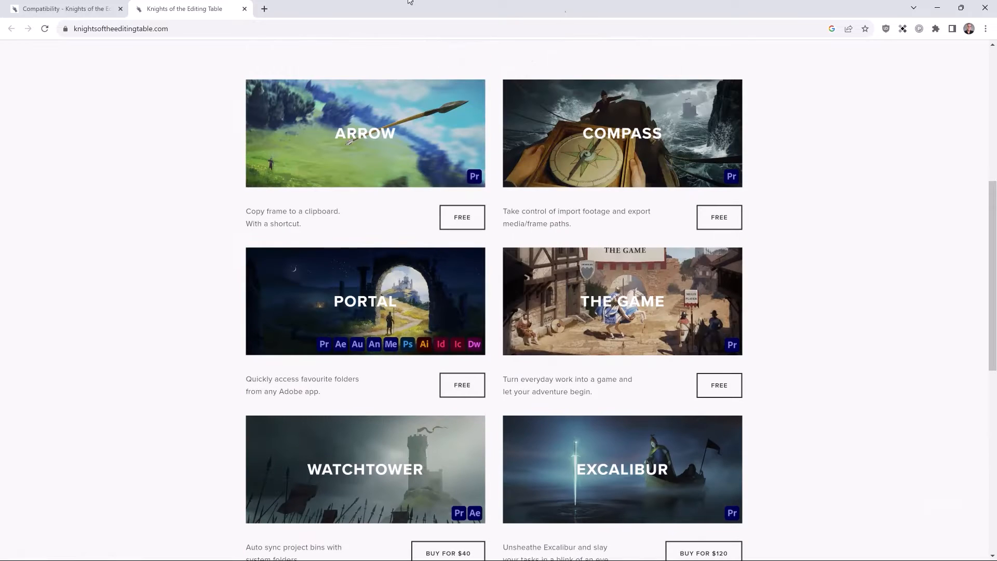
{"action": "left_click", "coordinate": [78, 9]}
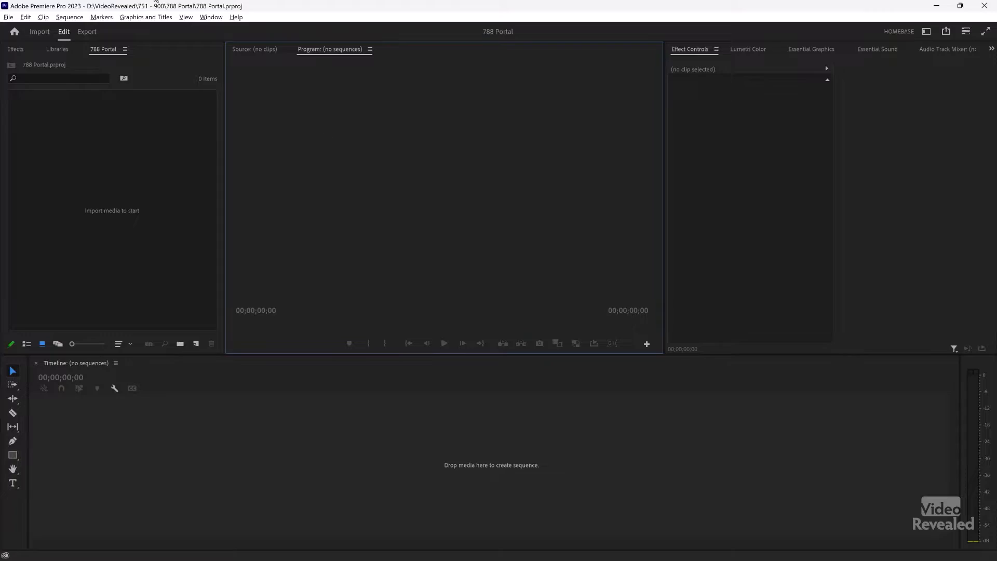
Step: Bring up the empty Portal panel via Window > Extensions and start Add Portals
{"action": "left_click", "coordinate": [209, 17]}
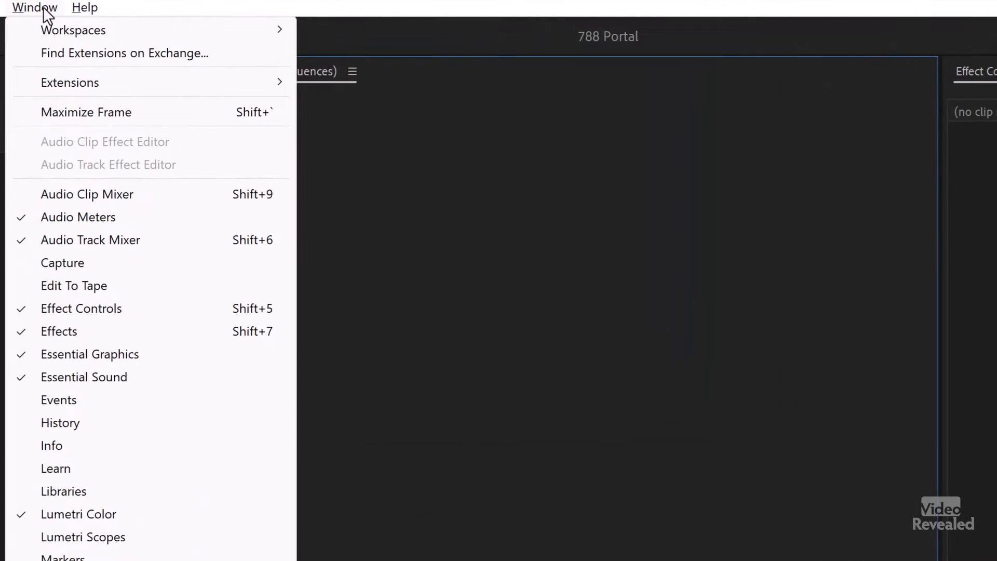
{"action": "mouse_move", "coordinate": [70, 82]}
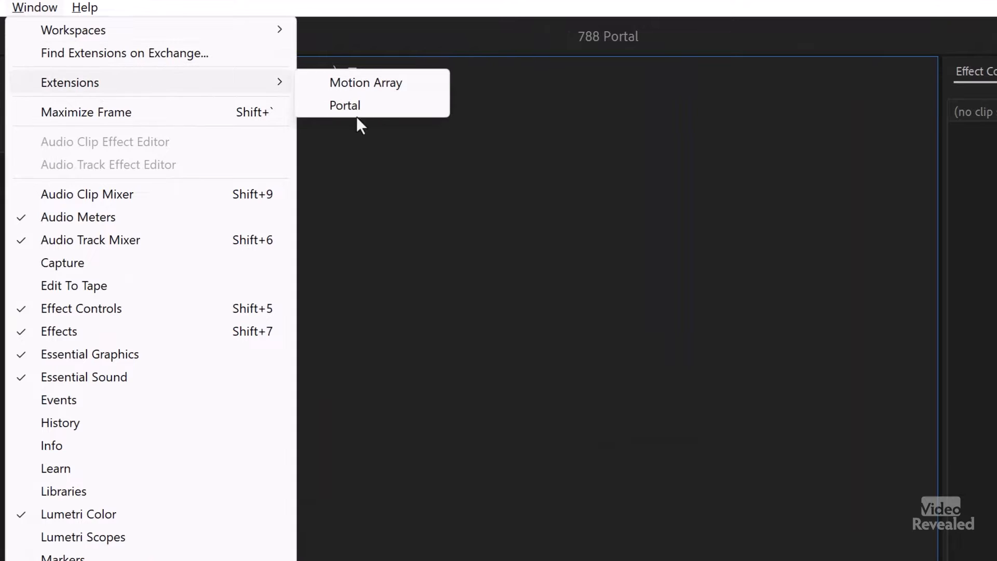
{"action": "left_click", "coordinate": [377, 109]}
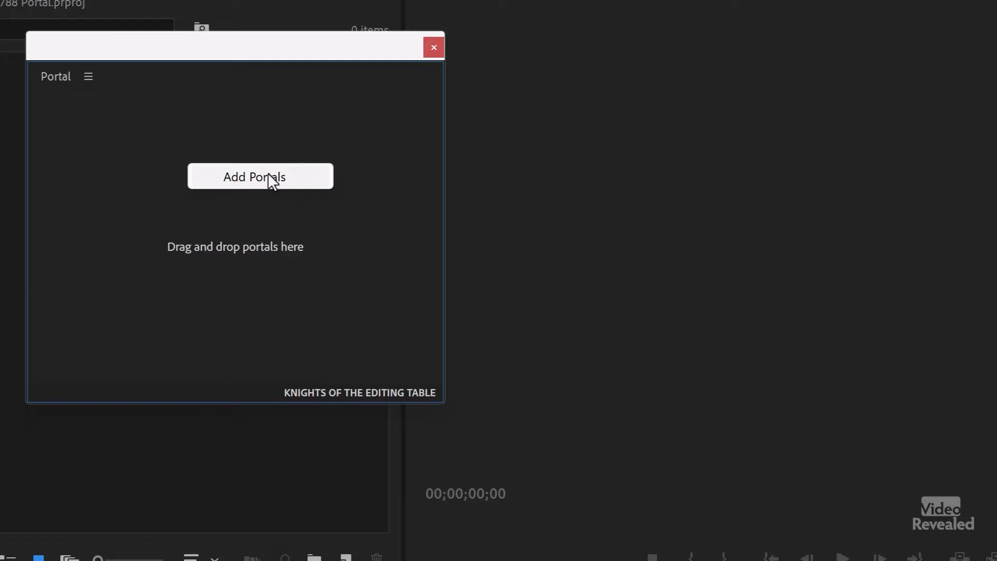
{"action": "left_click", "coordinate": [268, 177]}
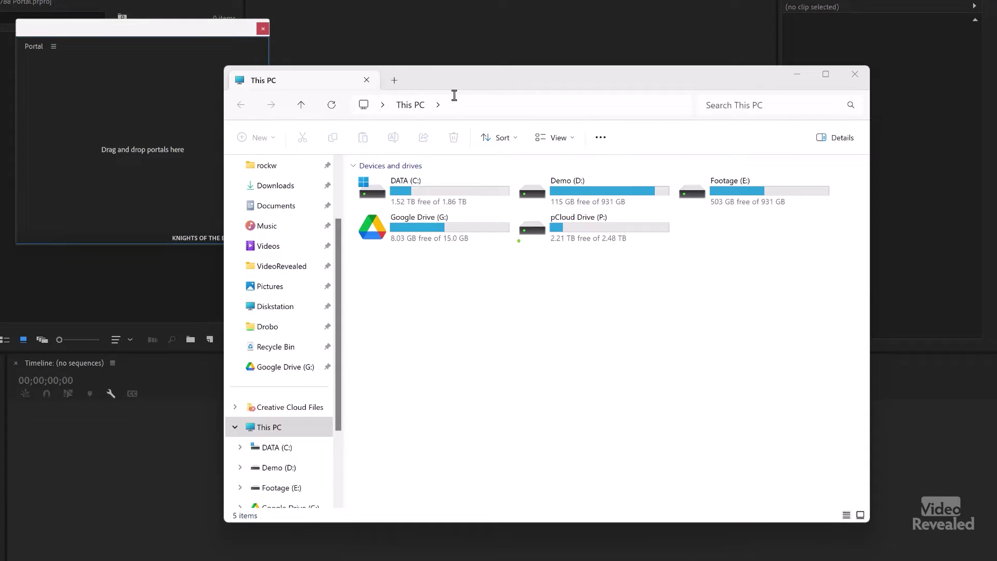
Step: Browse to the Artgrid folder on the Footage (E:) drive
{"action": "left_click_drag", "start_coordinate": [454, 89], "coordinate": [559, 32]}
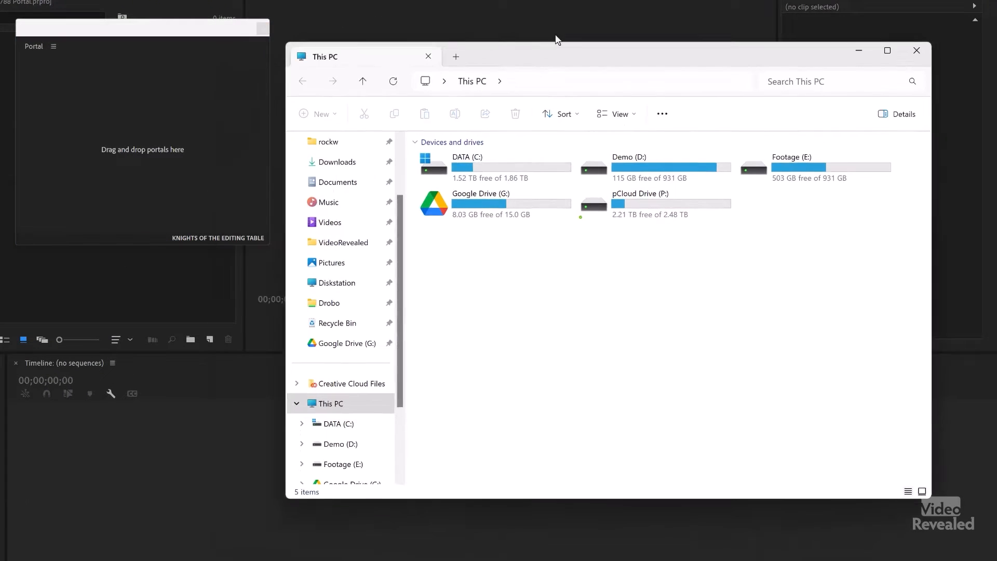
{"action": "scroll", "coordinate": [393, 367], "scroll_direction": "down", "scroll_amount": 3}
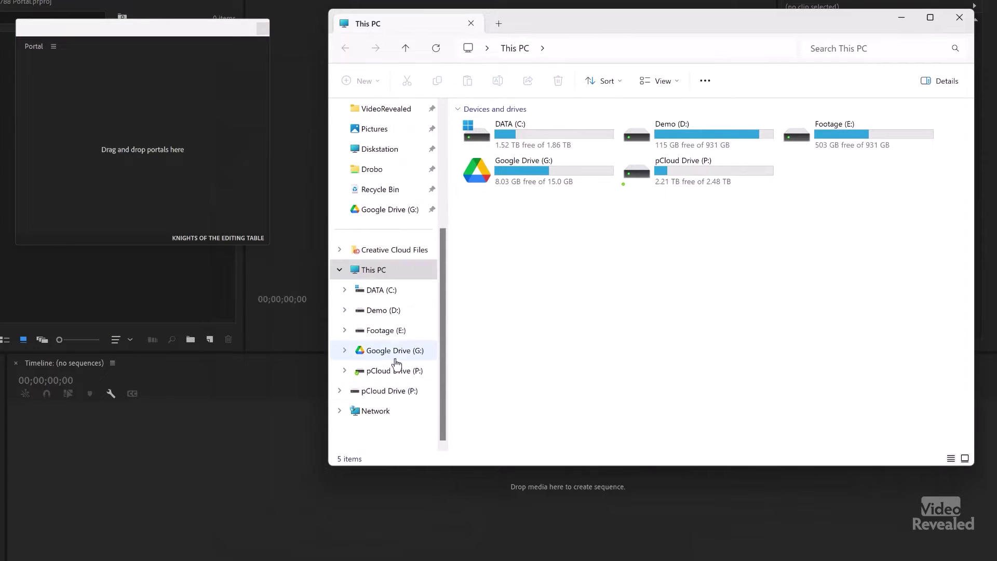
{"action": "left_click", "coordinate": [386, 331]}
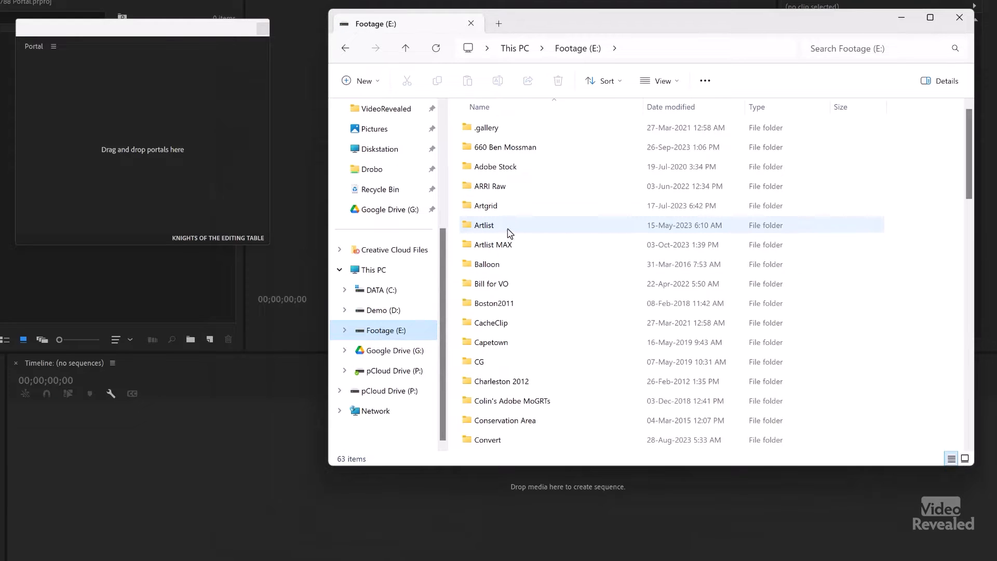
{"action": "double_click", "coordinate": [512, 206]}
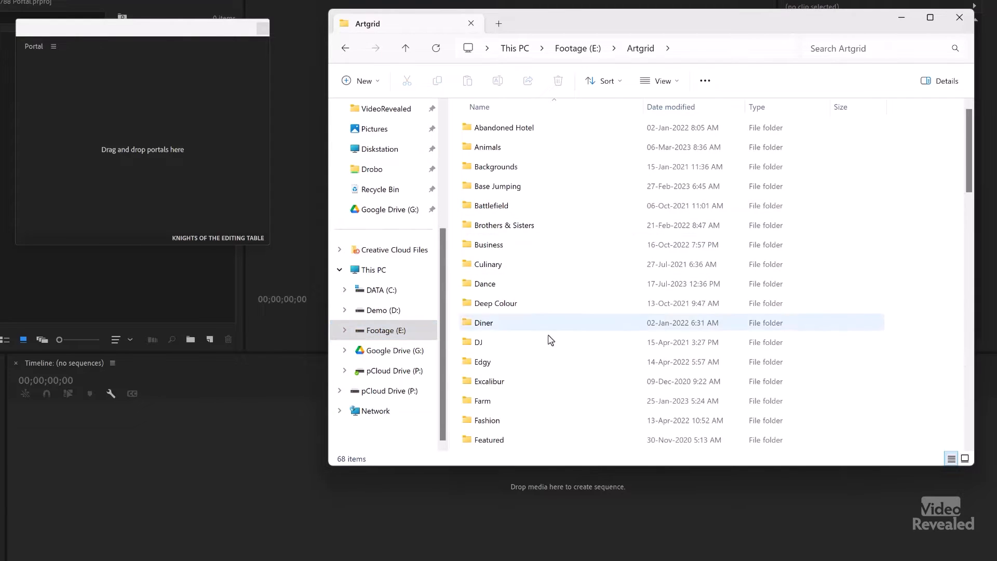
{"action": "scroll", "coordinate": [535, 351], "scroll_direction": "down", "scroll_amount": 1}
{"action": "scroll", "coordinate": [534, 355], "scroll_direction": "down", "scroll_amount": 1}
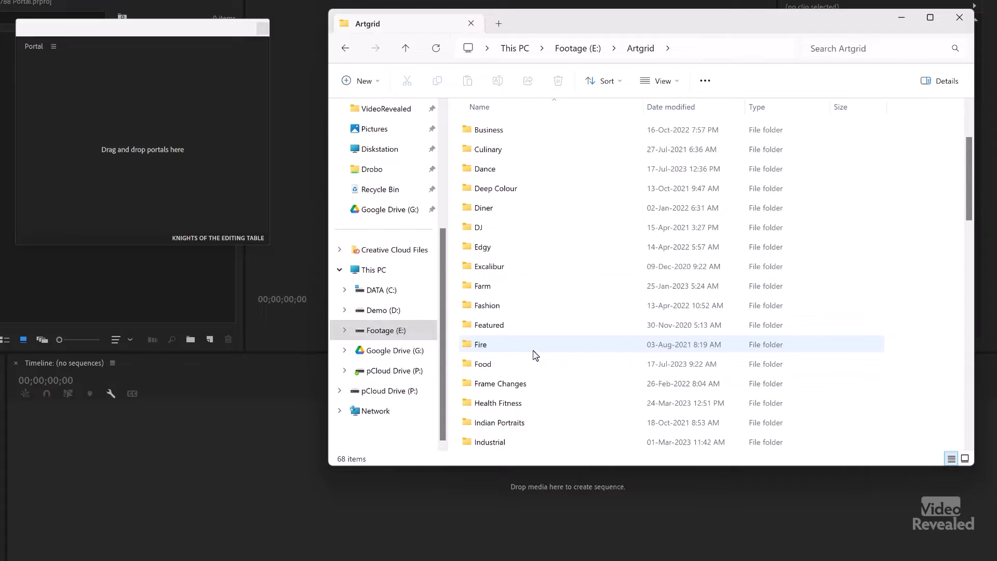
{"action": "scroll", "coordinate": [535, 356], "scroll_direction": "down", "scroll_amount": 2}
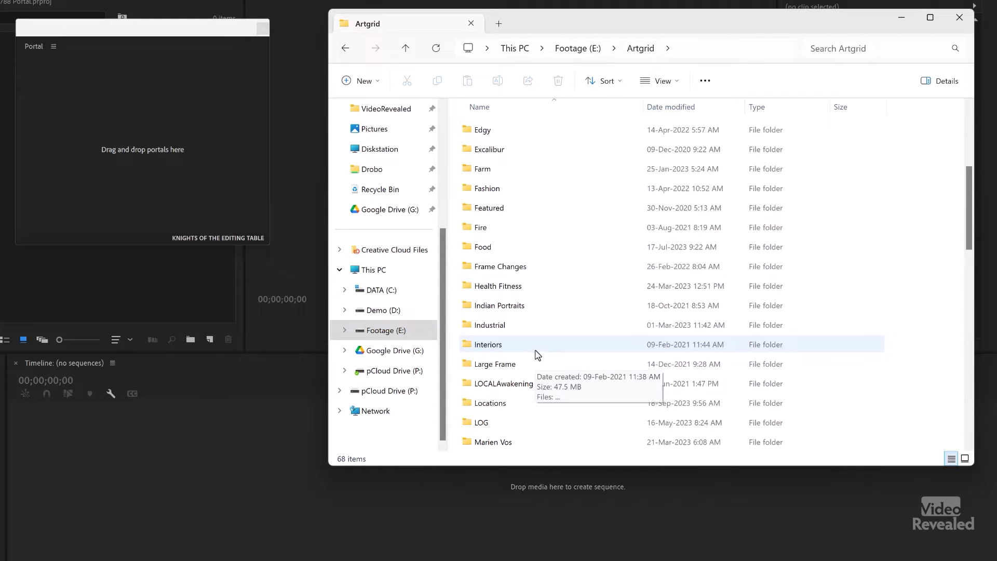
{"action": "scroll", "coordinate": [534, 335], "scroll_direction": "up", "scroll_amount": 3}
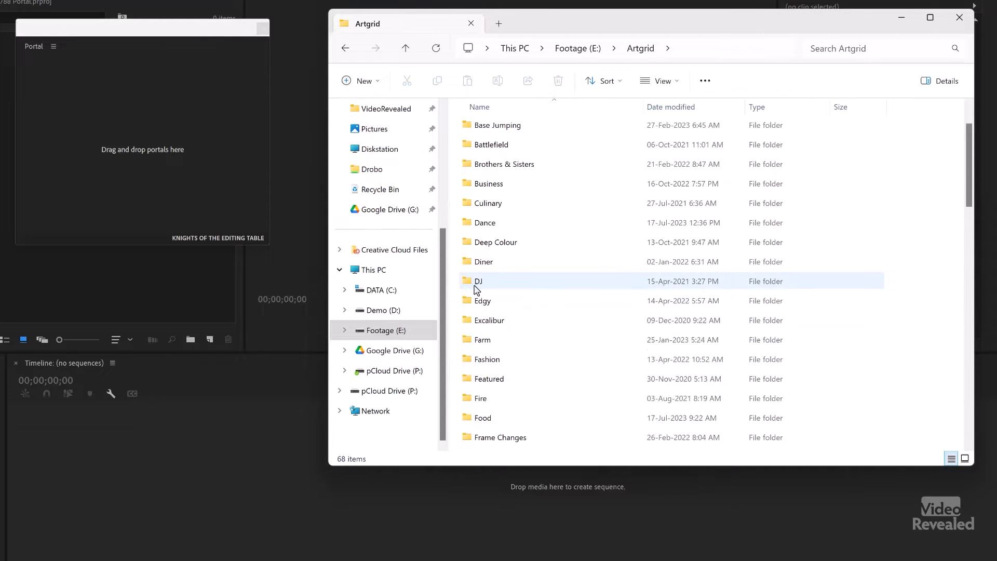
Step: Drag the Culinary, Business and DJ folders onto the Portal panel as portals
{"action": "left_click_drag", "start_coordinate": [477, 202], "coordinate": [87, 125]}
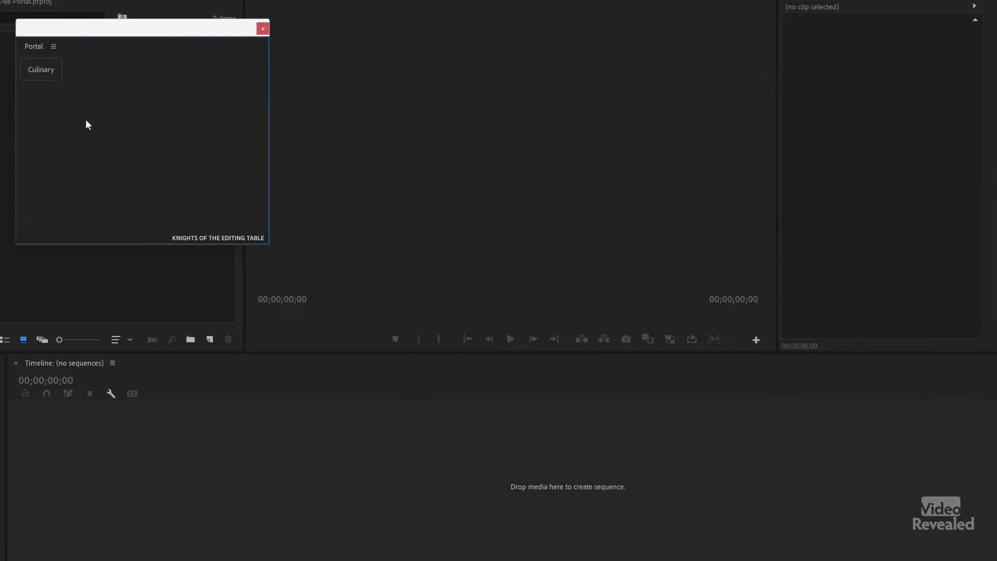
{"action": "key", "text": "alt+Tab"}
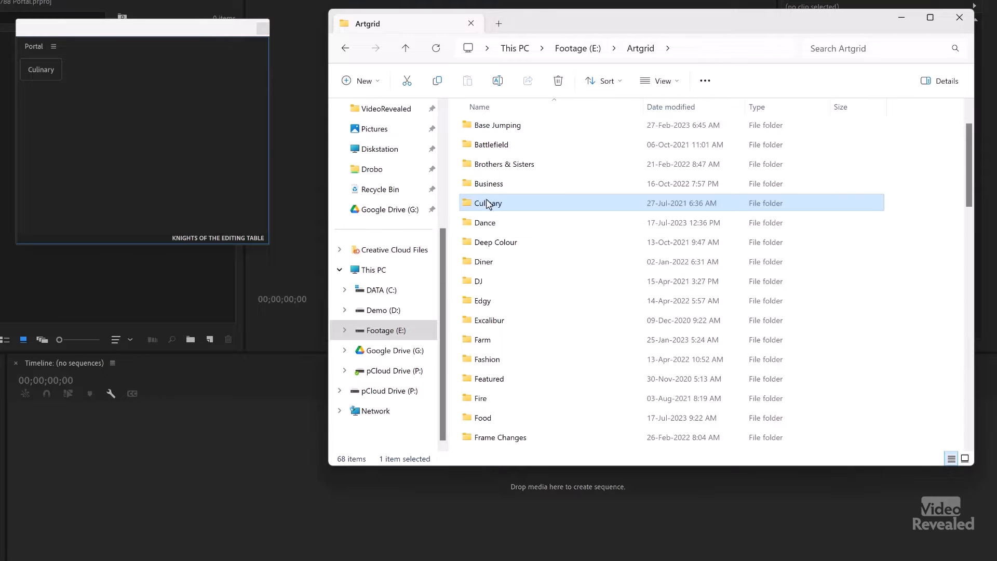
{"action": "left_click_drag", "start_coordinate": [484, 184], "coordinate": [50, 121]}
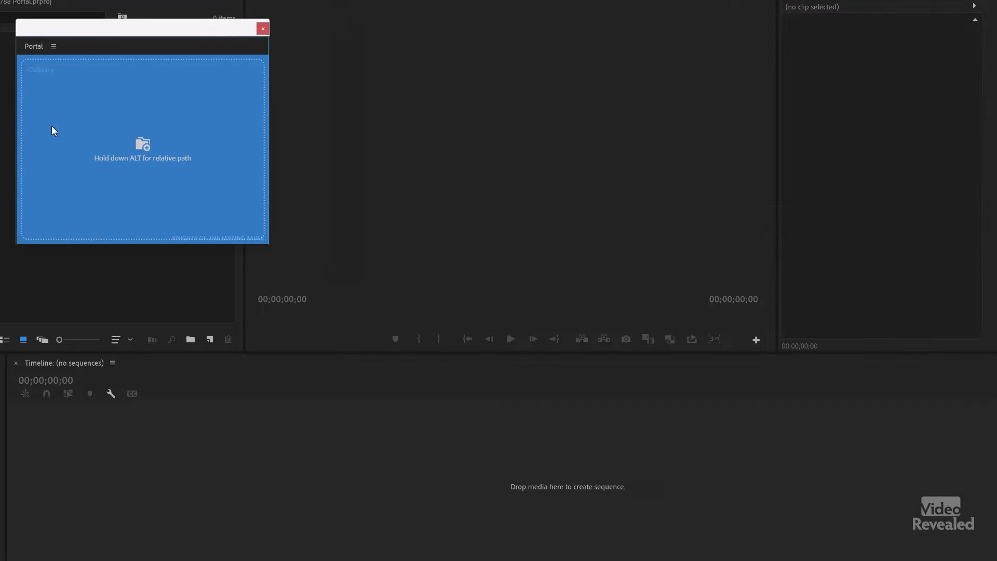
{"action": "key", "text": "alt+Tab"}
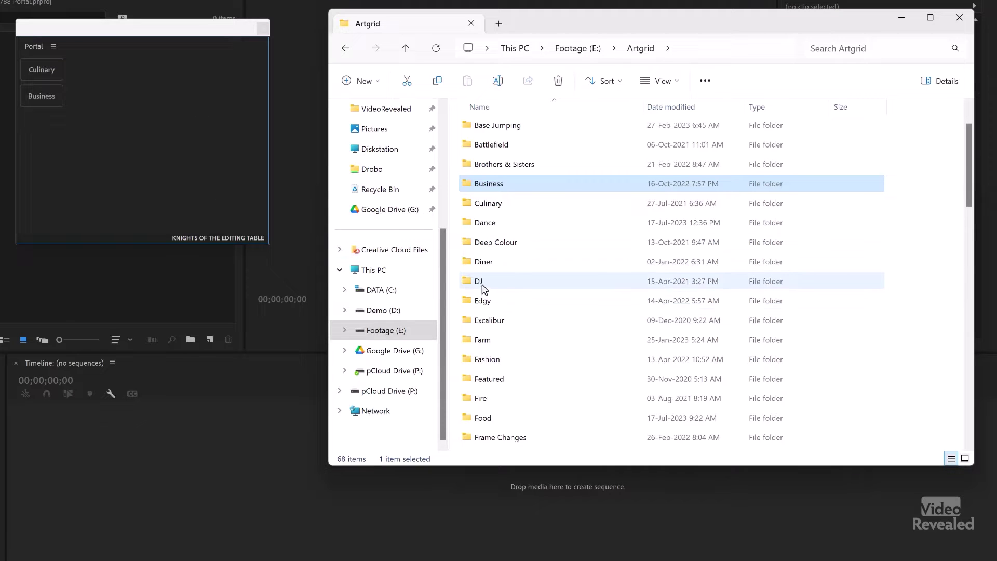
{"action": "left_click_drag", "start_coordinate": [470, 290], "coordinate": [75, 170]}
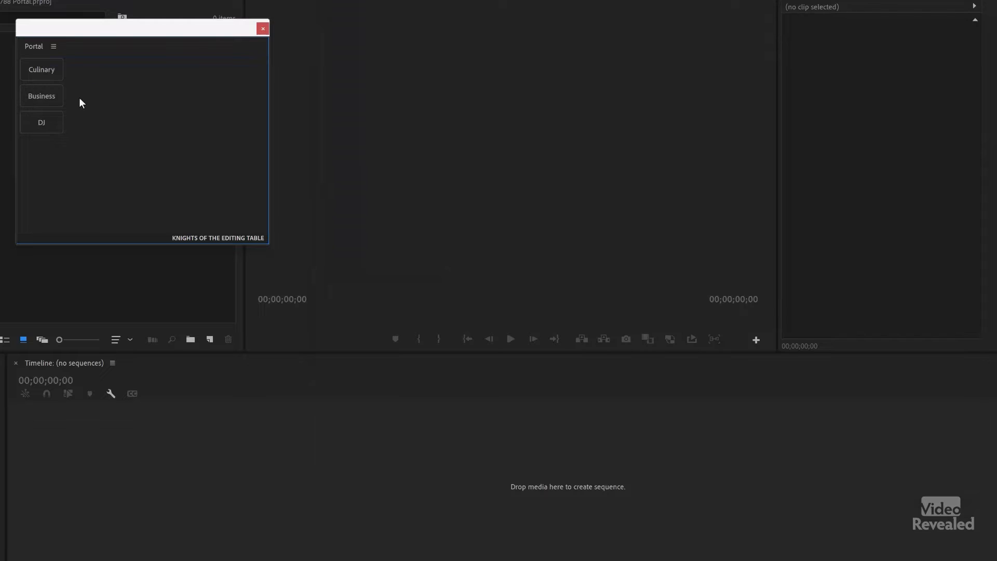
{"action": "left_click", "coordinate": [51, 71]}
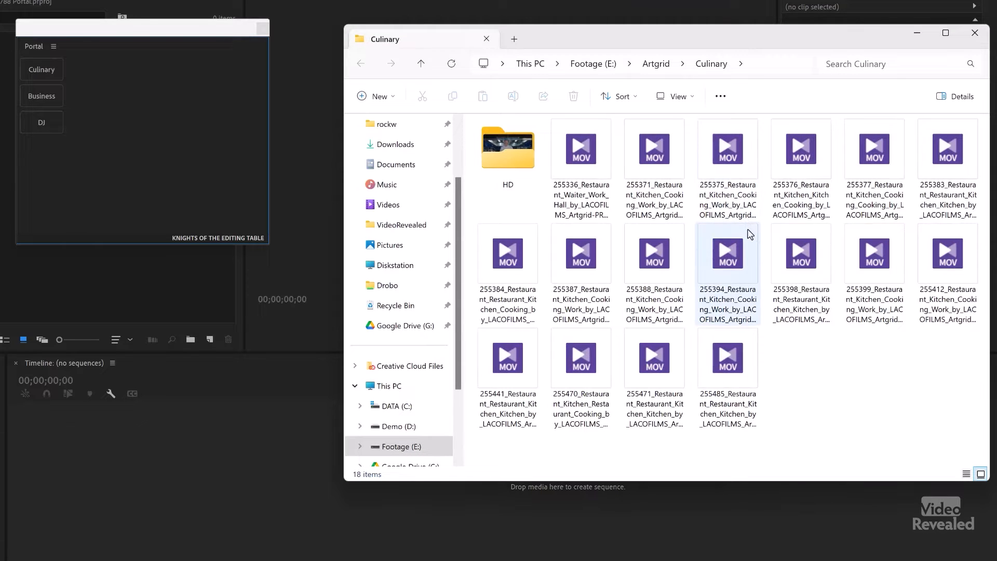
Step: Bring the Portal panel forward and move it toward the right side of the workspace
{"action": "left_click", "coordinate": [136, 35]}
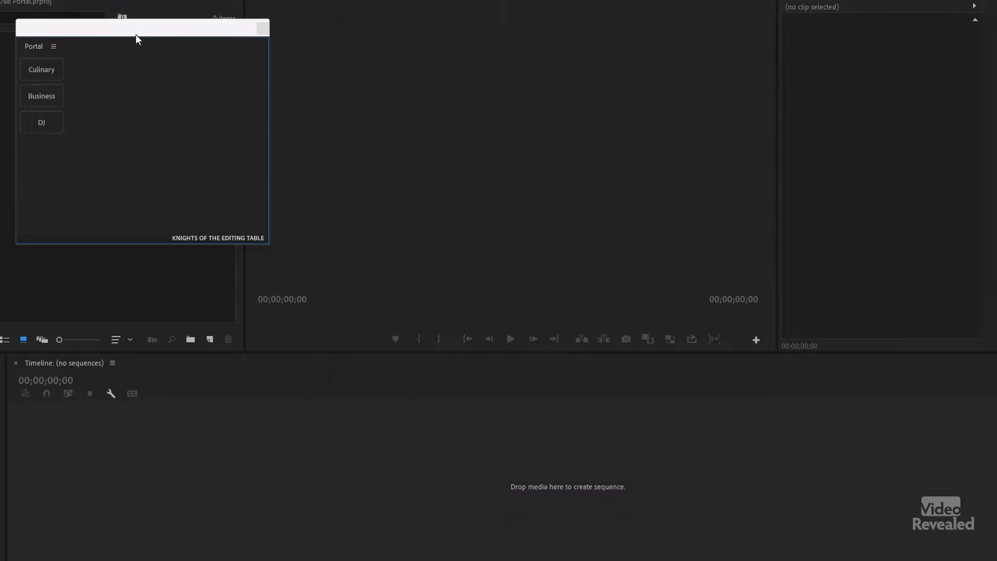
{"action": "left_click_drag", "start_coordinate": [136, 35], "coordinate": [216, 39]}
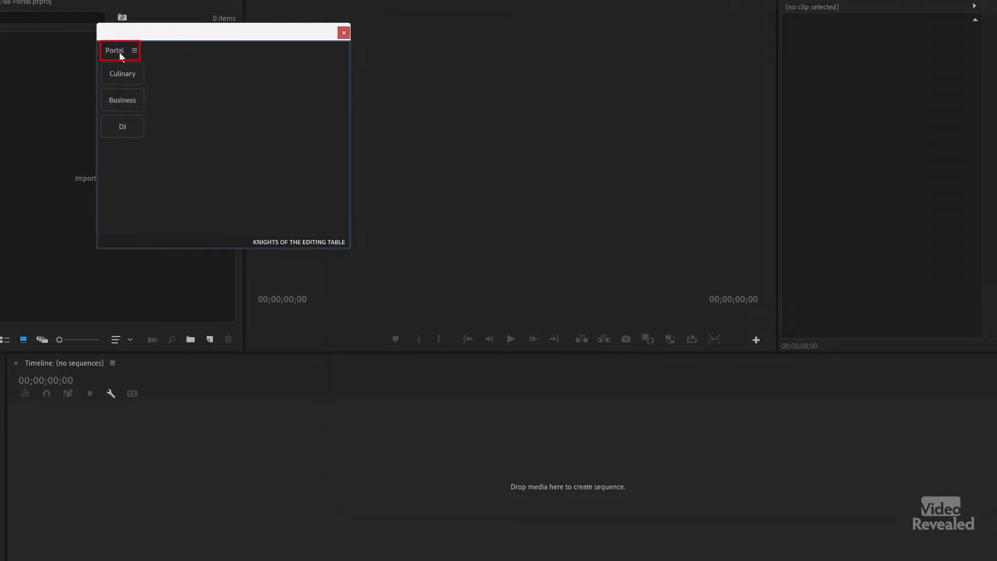
{"action": "mouse_move", "coordinate": [119, 51]}
{"action": "left_mouse_down"}
{"action": "mouse_move", "coordinate": [654, 189]}
{"action": "mouse_move", "coordinate": [829, 72]}
{"action": "left_mouse_up"}
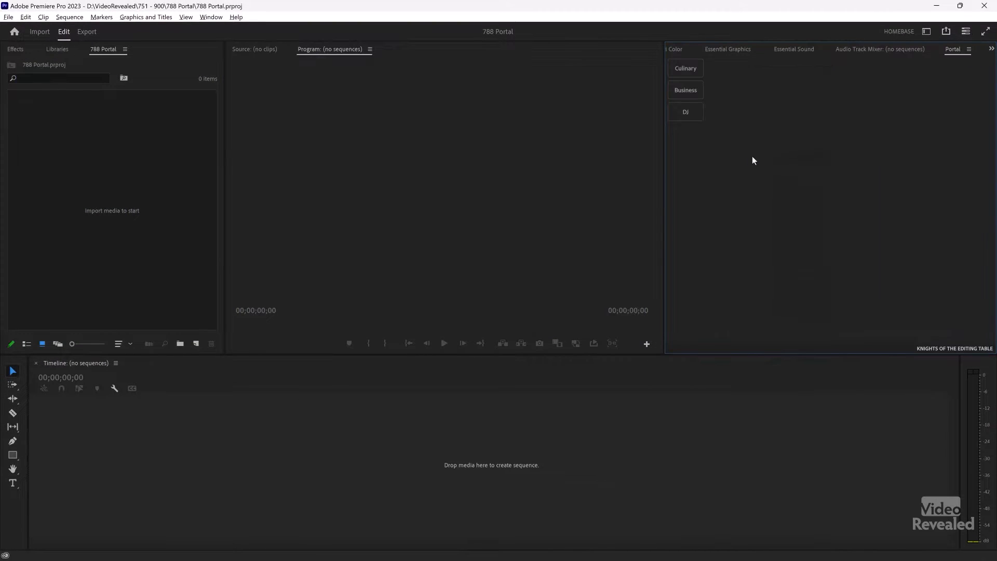
{"action": "mouse_move", "coordinate": [955, 53]}
{"action": "left_mouse_down"}
{"action": "mouse_move", "coordinate": [669, 109]}
{"action": "mouse_move", "coordinate": [585, 103]}
{"action": "left_mouse_up"}
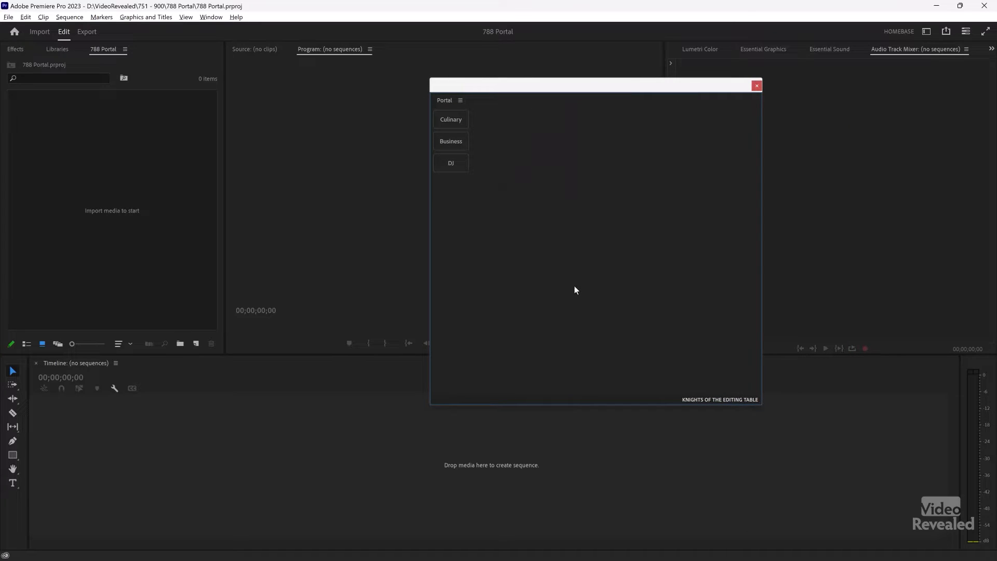
{"action": "mouse_move", "coordinate": [762, 335]}
{"action": "left_mouse_down"}
{"action": "mouse_move", "coordinate": [452, 302]}
{"action": "mouse_move", "coordinate": [663, 300]}
{"action": "left_mouse_up"}
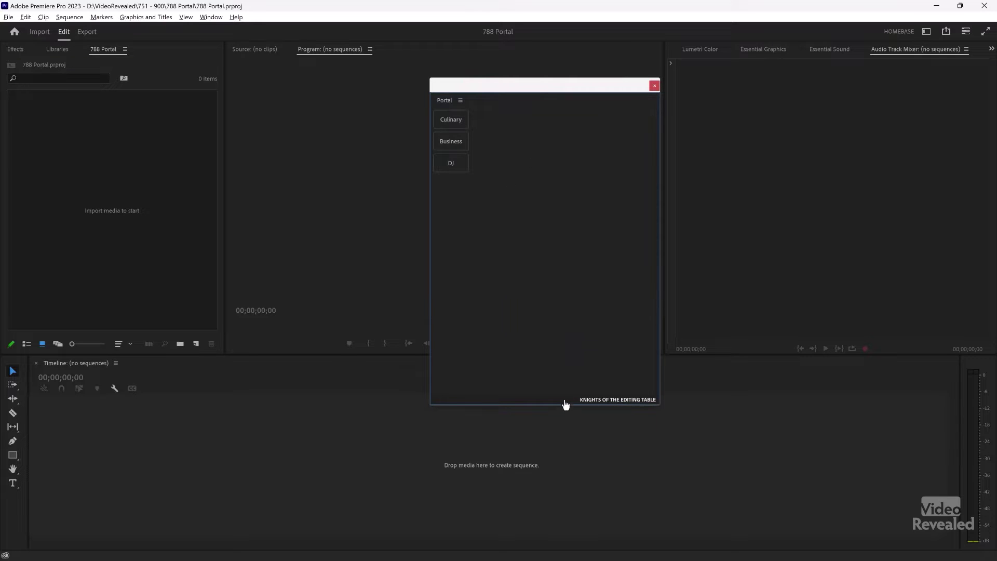
{"action": "mouse_move", "coordinate": [561, 403]}
{"action": "left_mouse_down"}
{"action": "mouse_move", "coordinate": [512, 127]}
{"action": "mouse_move", "coordinate": [515, 198]}
{"action": "mouse_move", "coordinate": [518, 150]}
{"action": "left_mouse_up"}
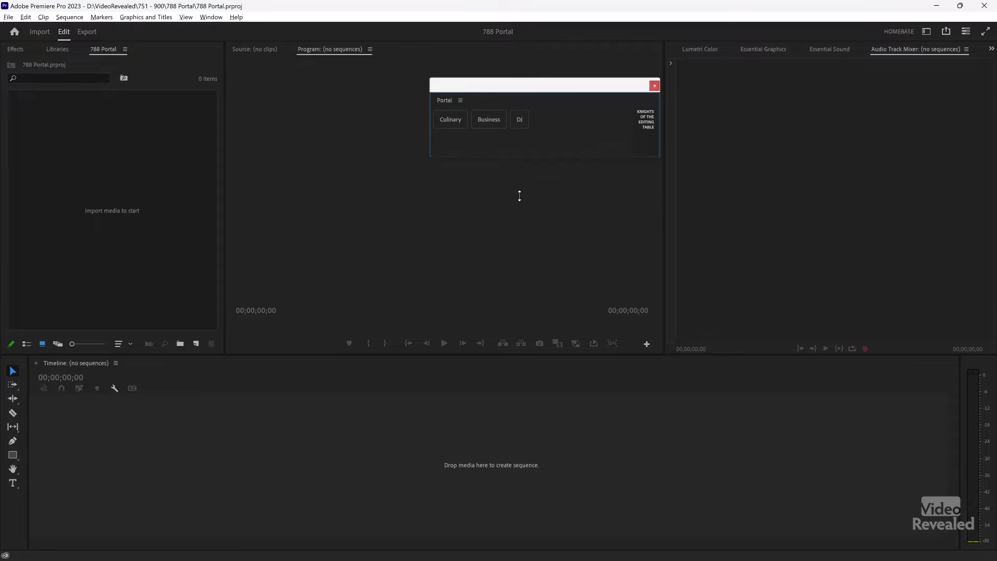
{"action": "left_click_drag", "start_coordinate": [520, 196], "coordinate": [519, 242]}
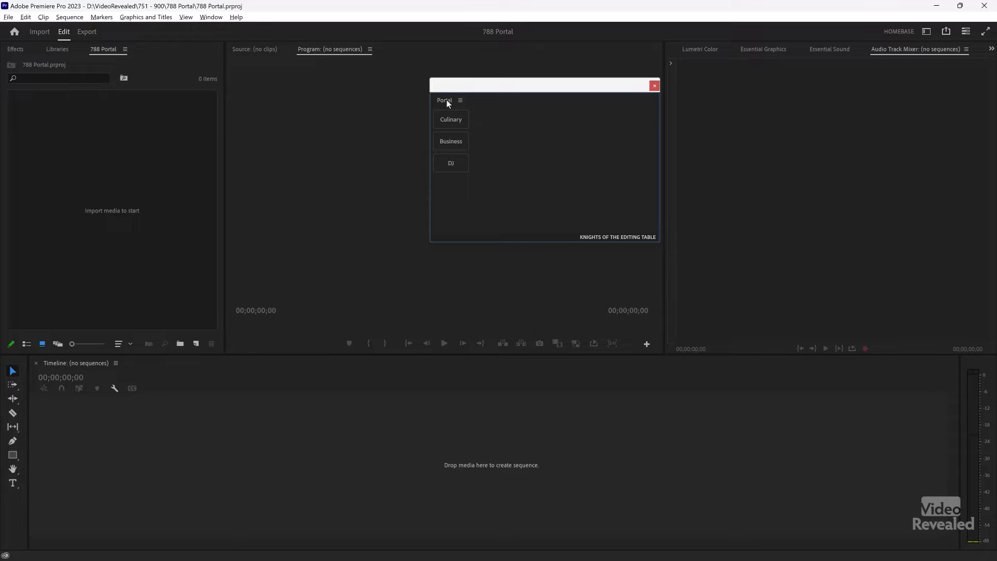
Step: Dock Portal at right and drag three Culinary restaurant kitchen clips into the project
{"action": "left_click_drag", "start_coordinate": [447, 103], "coordinate": [720, 121]}
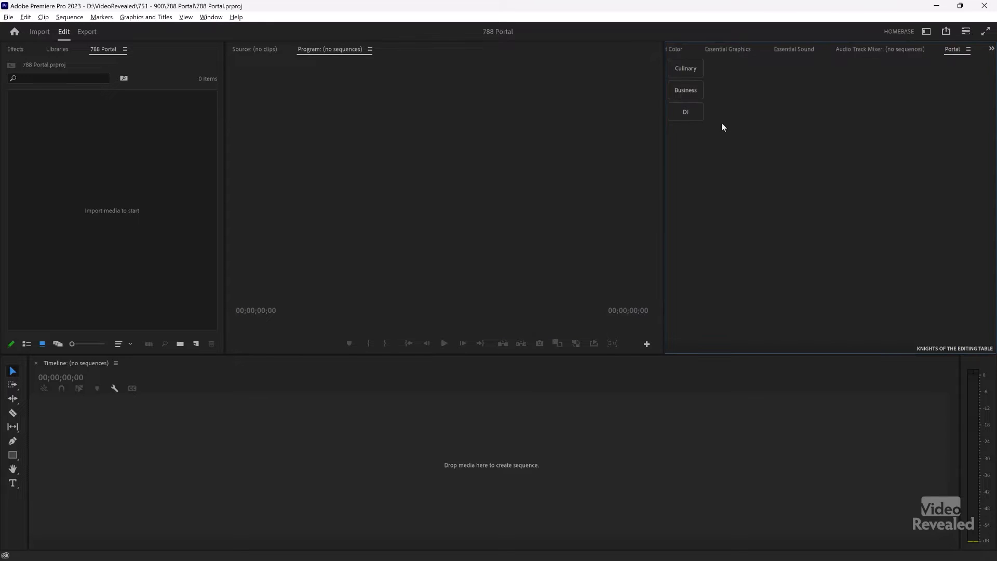
{"action": "left_click", "coordinate": [701, 116]}
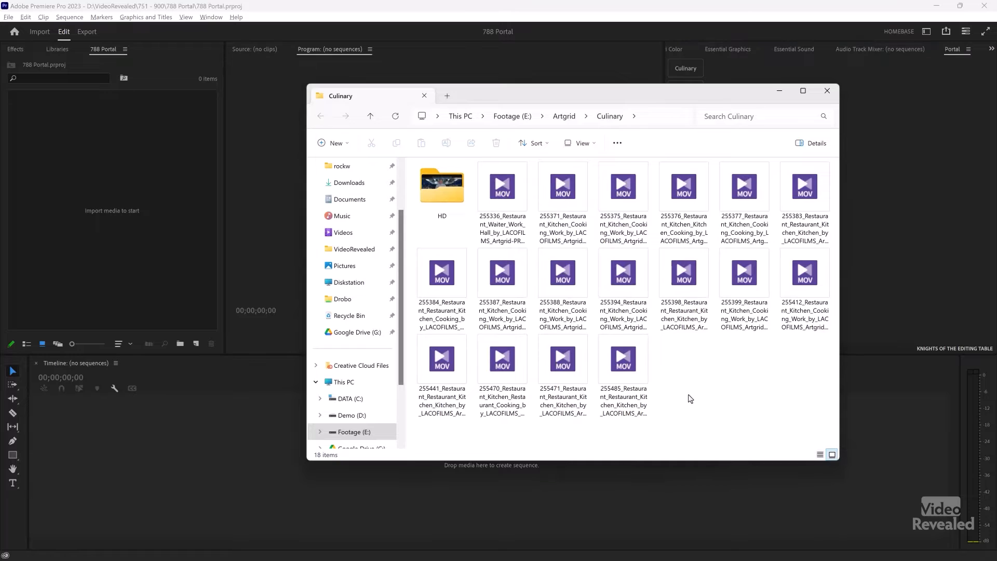
{"action": "mouse_move", "coordinate": [689, 398]}
{"action": "left_mouse_down"}
{"action": "mouse_move", "coordinate": [529, 359]}
{"action": "mouse_move", "coordinate": [148, 216]}
{"action": "left_mouse_up"}
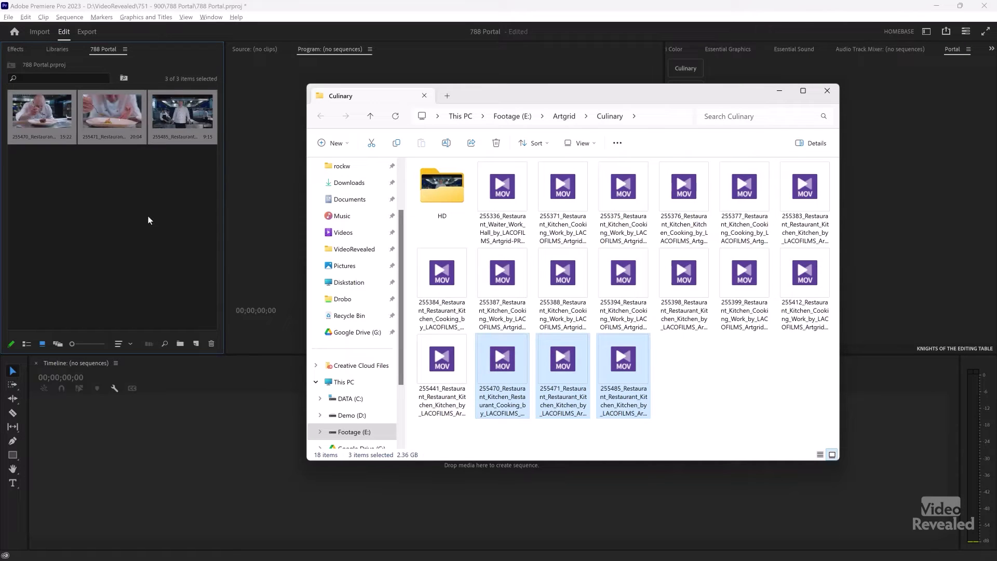
{"action": "left_click", "coordinate": [826, 91]}
Step: Drag two Business meeting clips from the Business portal into the project
{"action": "left_click", "coordinate": [689, 89]}
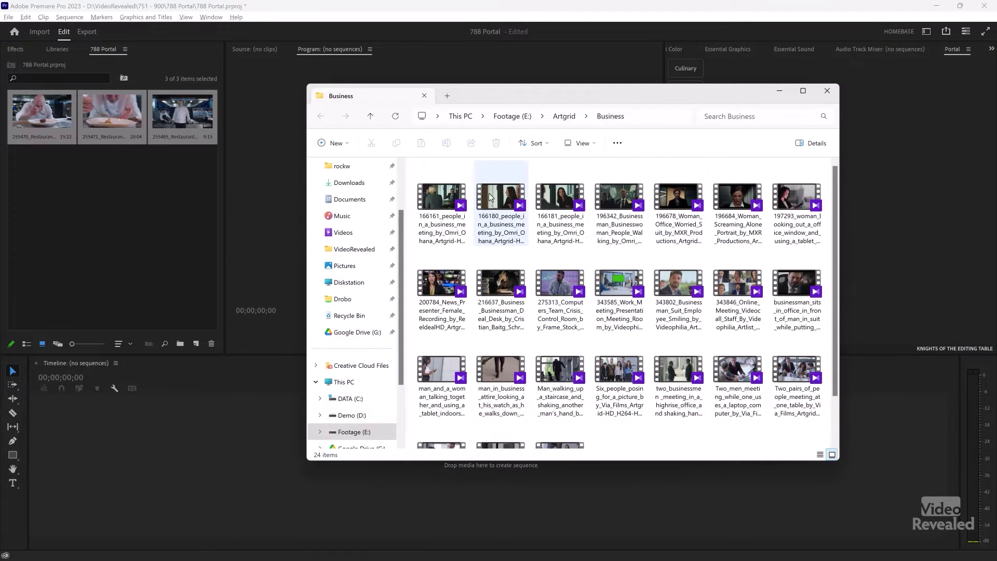
{"action": "left_click", "coordinate": [507, 219]}
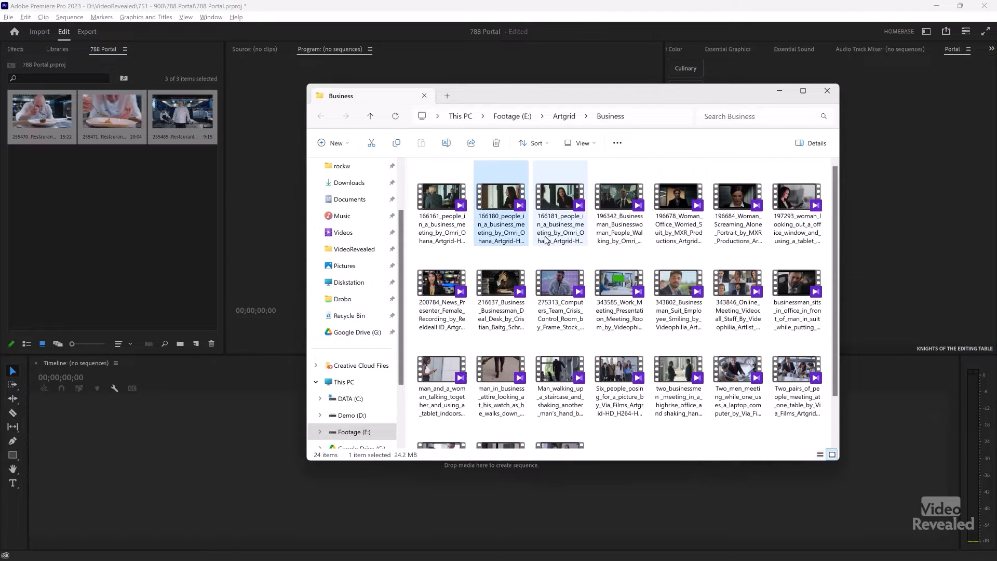
{"action": "left_click", "coordinate": [548, 240], "text": "ctrl"}
{"action": "left_click_drag", "start_coordinate": [571, 198], "coordinate": [111, 214]}
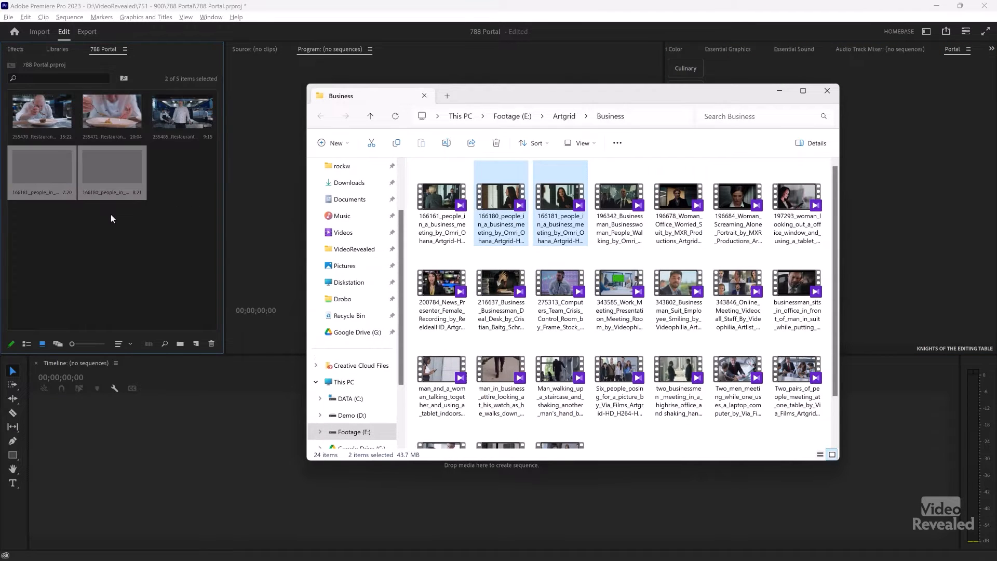
{"action": "left_click", "coordinate": [827, 91]}
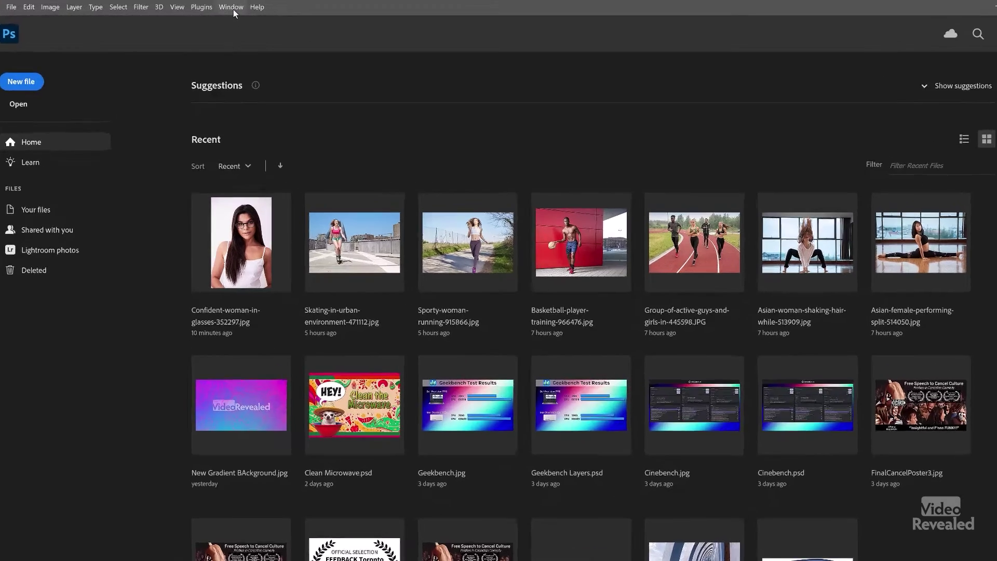
Step: Show Portal via Extensions (legacy) and recolour the Backgrounds button light blue
{"action": "left_click", "coordinate": [231, 9]}
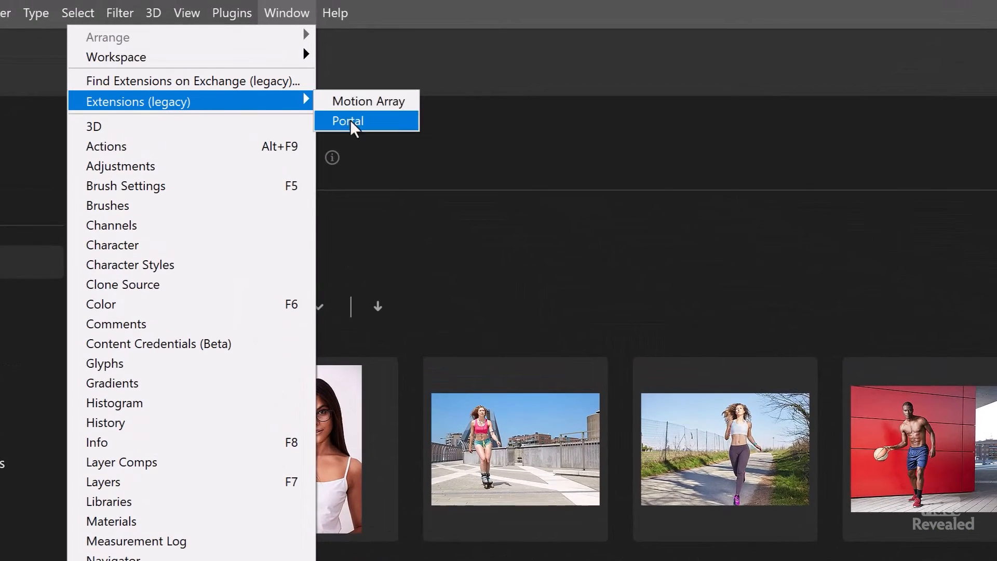
{"action": "left_click", "coordinate": [354, 122]}
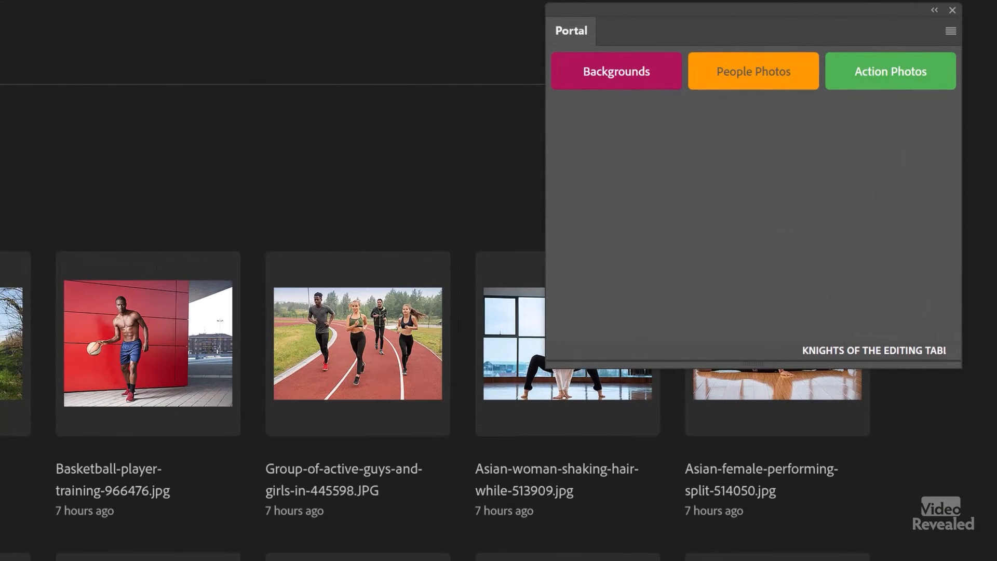
{"action": "right_click", "coordinate": [633, 69]}
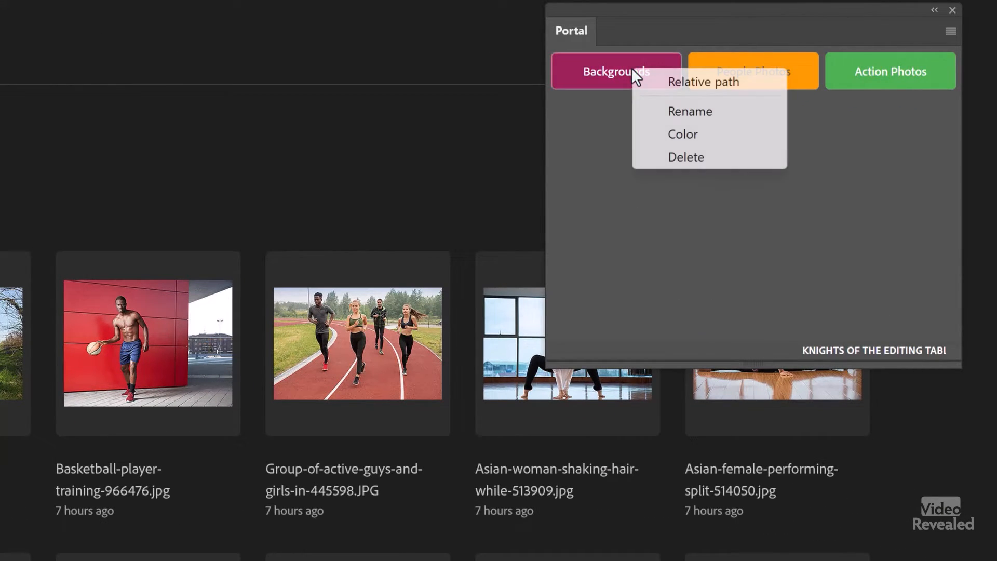
{"action": "left_click", "coordinate": [712, 142]}
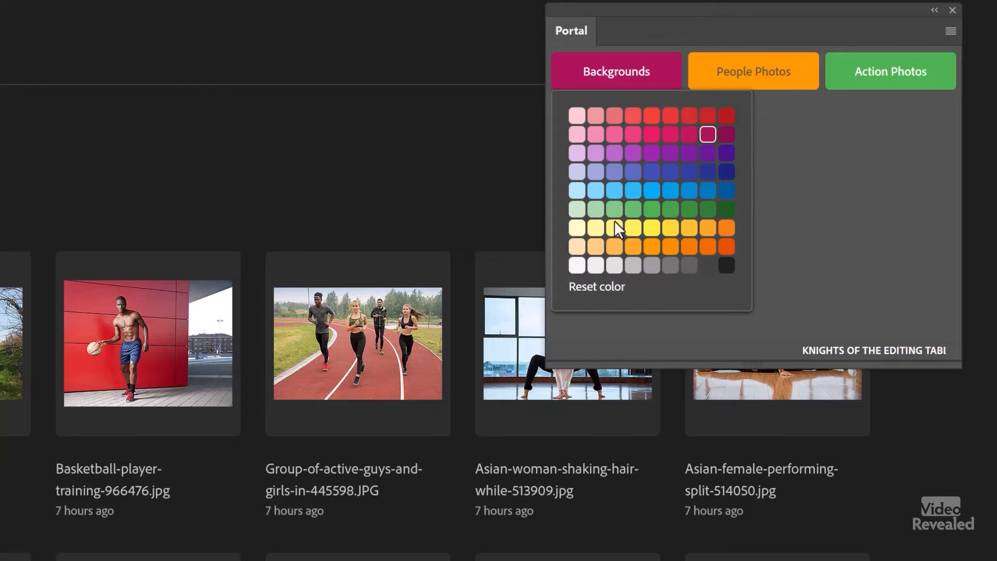
{"action": "left_click", "coordinate": [635, 197]}
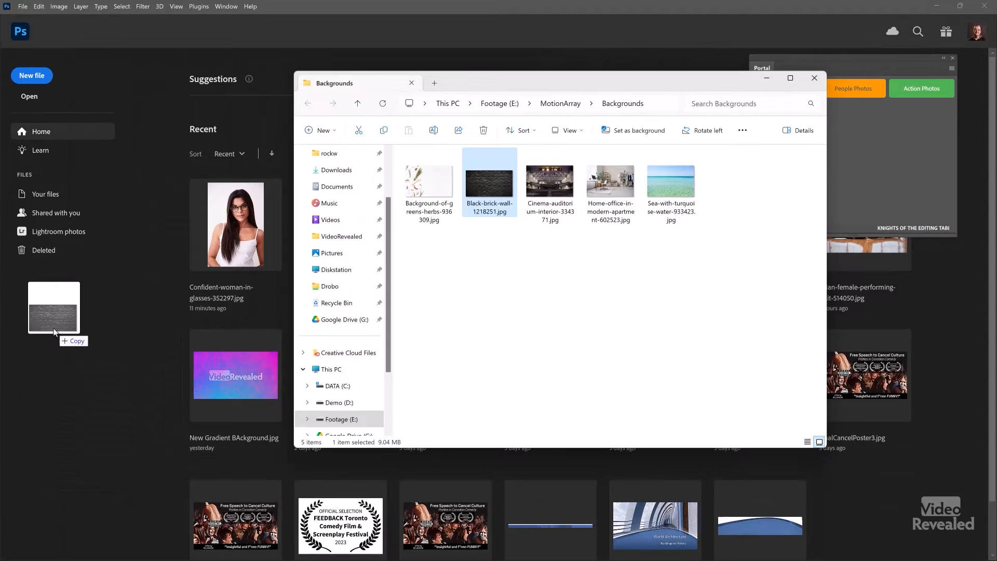
{"action": "left_click_drag", "start_coordinate": [490, 182], "coordinate": [67, 337]}
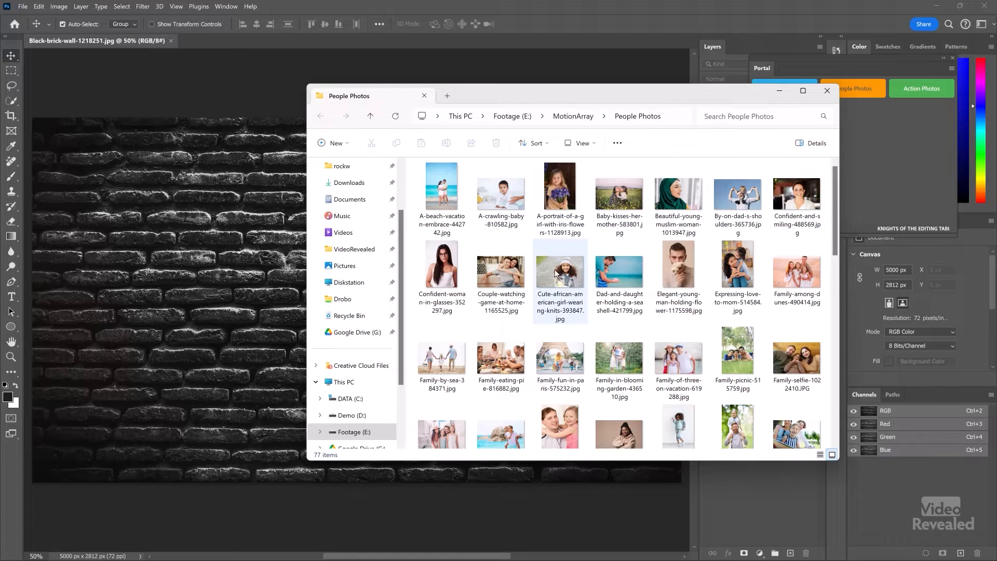
{"action": "left_click_drag", "start_coordinate": [555, 274], "coordinate": [214, 260]}
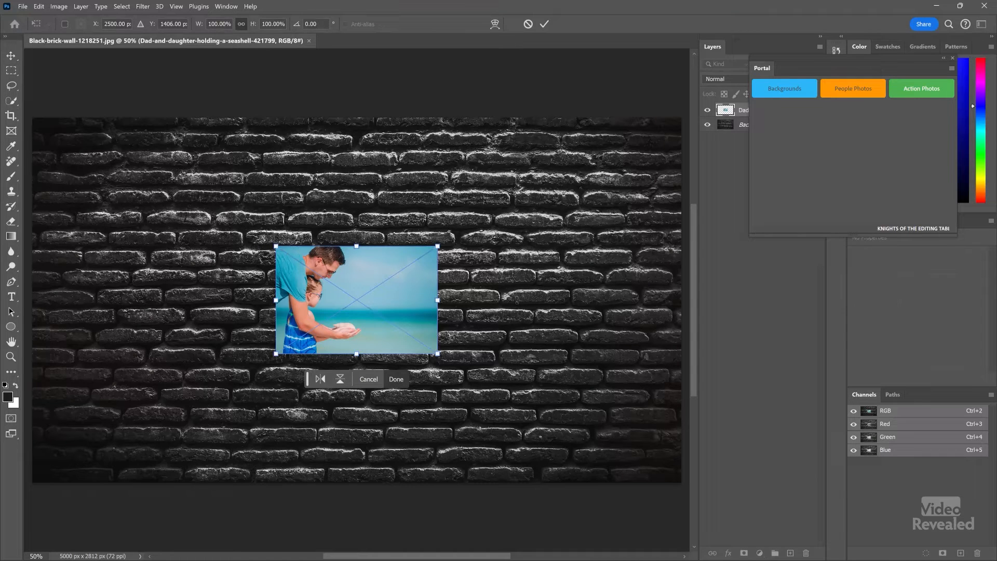
{"action": "left_click", "coordinate": [369, 380]}
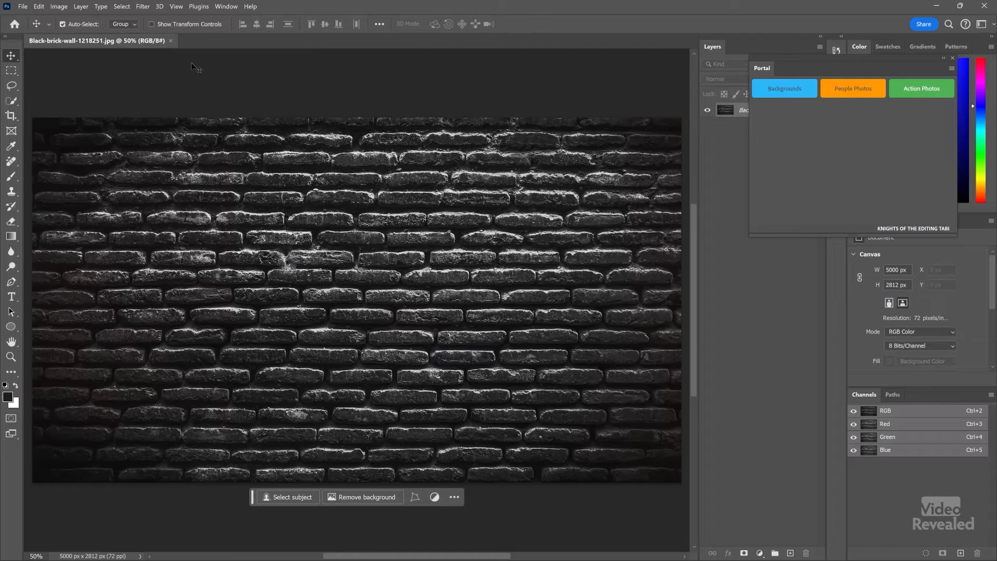
{"action": "left_click", "coordinate": [171, 40]}
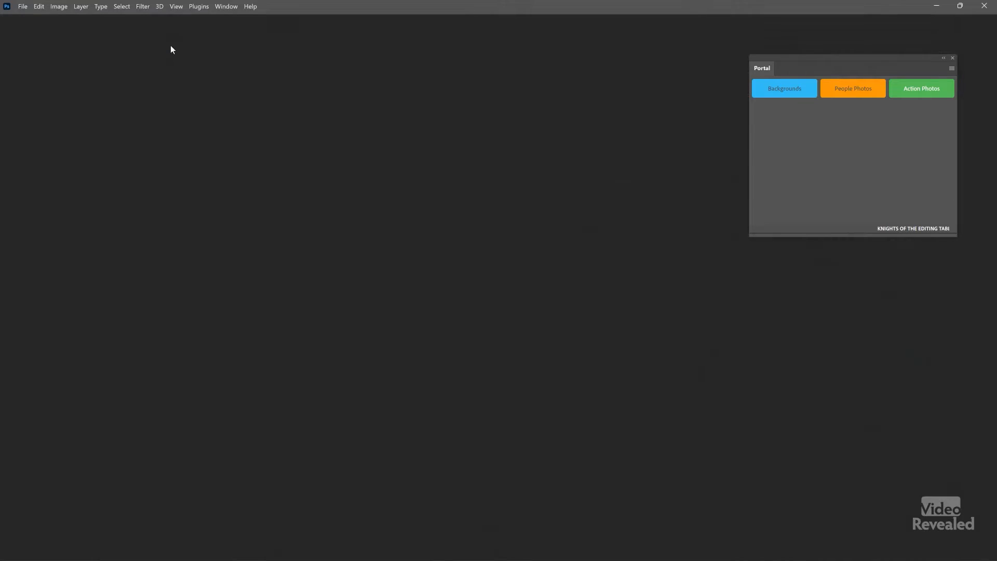
Step: Drag the Bodybuilder image from the Action Photos portal into Photoshop as a document
{"action": "left_click", "coordinate": [910, 91]}
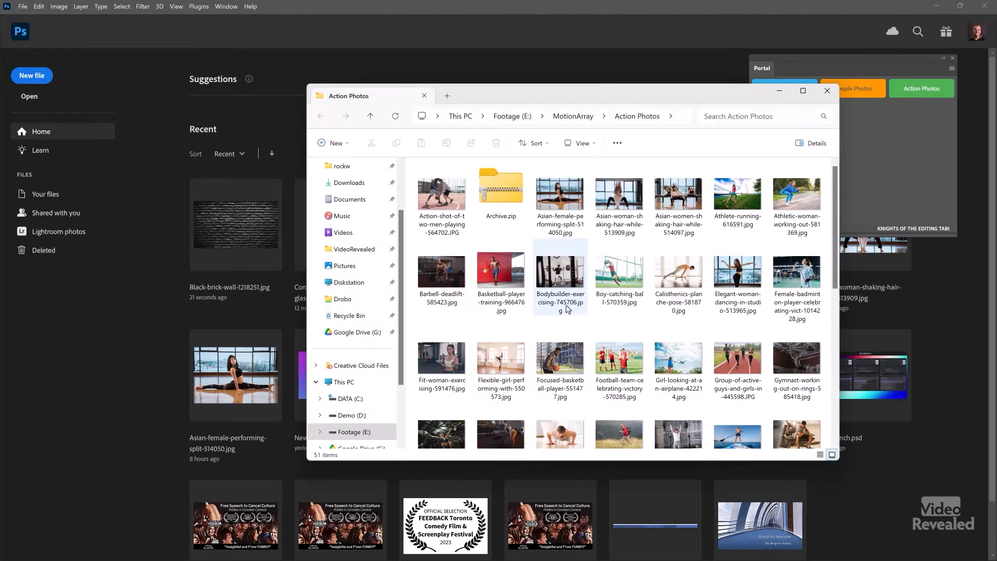
{"action": "left_click_drag", "start_coordinate": [554, 276], "coordinate": [35, 362]}
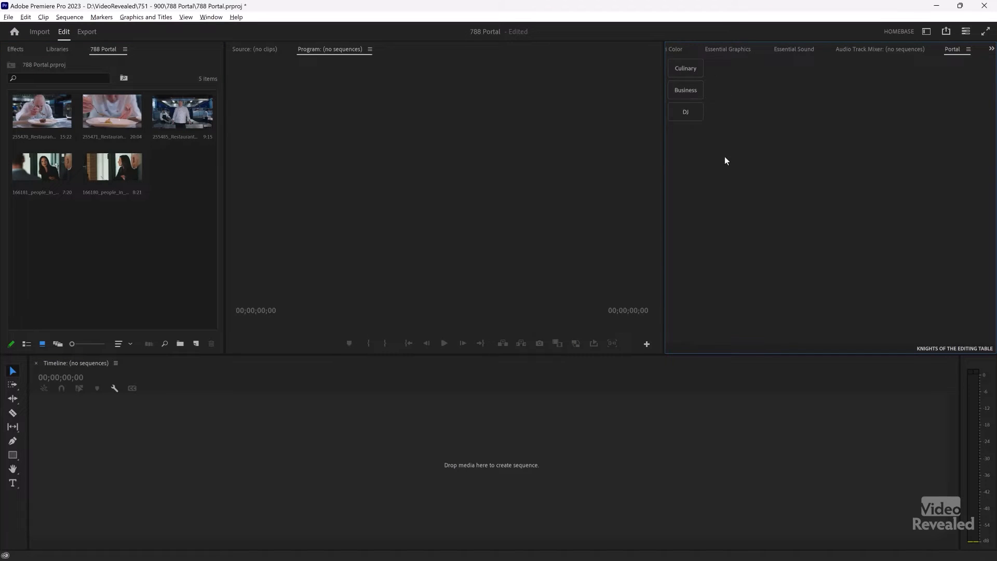
{"action": "right_click", "coordinate": [699, 68]}
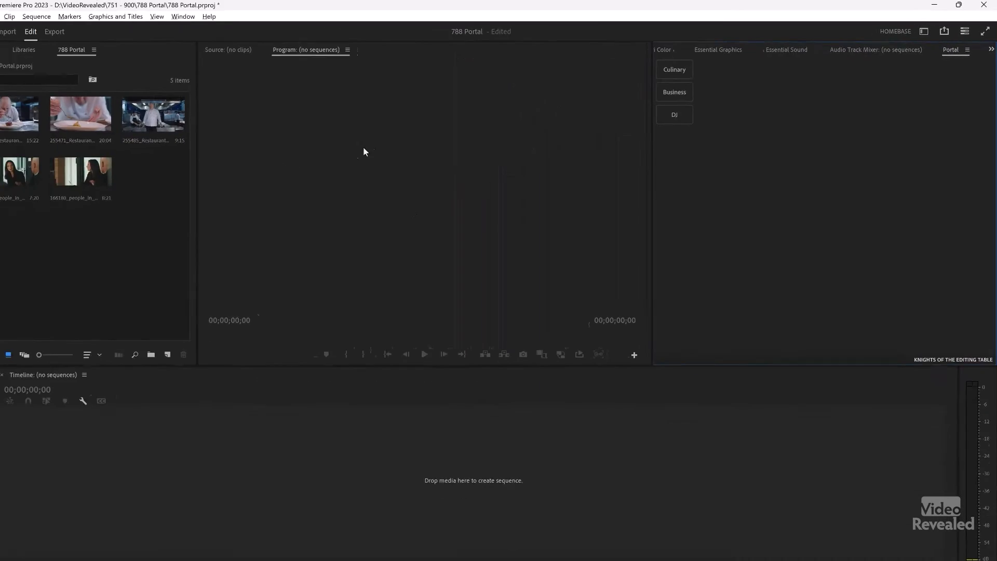
Step: Close the 788 Portal project with Ctrl+Shift+W without saving changes
{"action": "key", "text": "ctrl+shift+w"}
{"action": "left_click", "coordinate": [506, 296]}
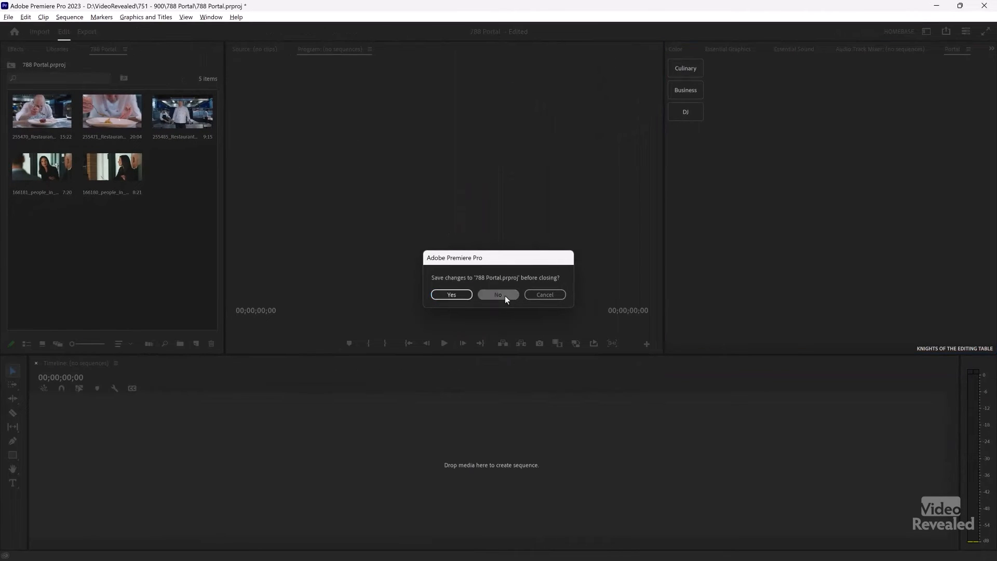